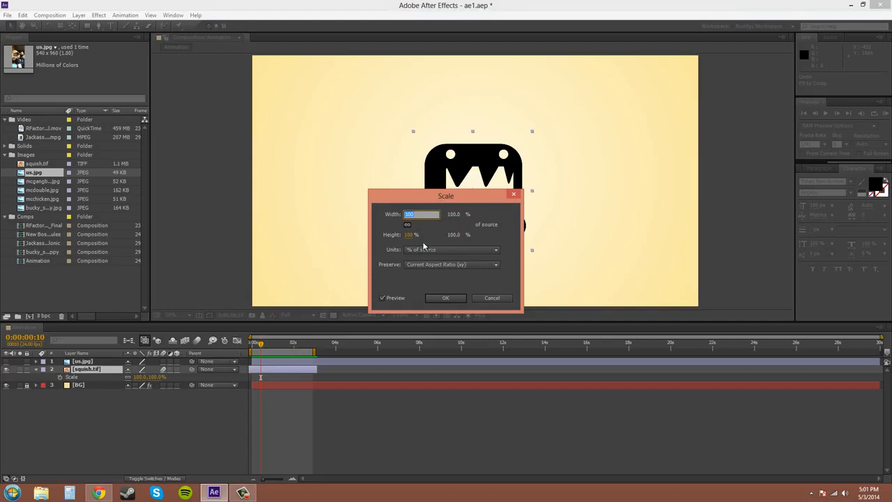
Step: Review the Units and Preserve options in the Scale settings of squish.tif and accept the settings
click(422, 249)
click(430, 250)
click(435, 265)
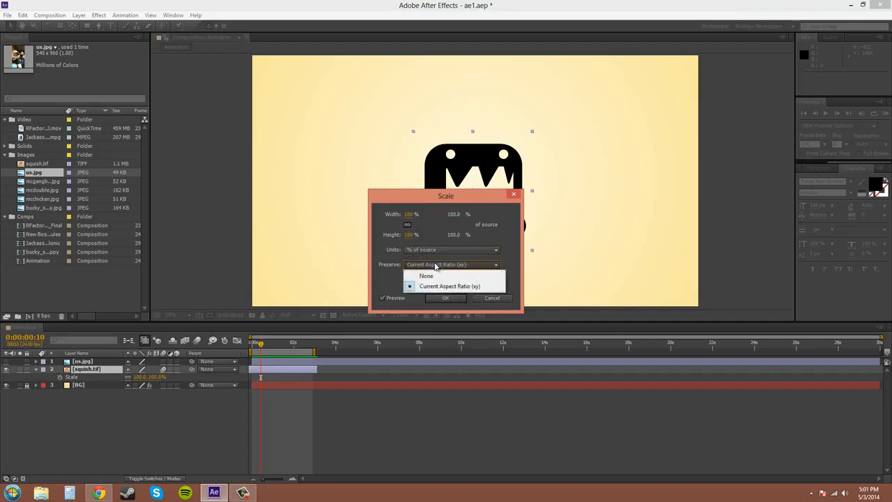
click(435, 266)
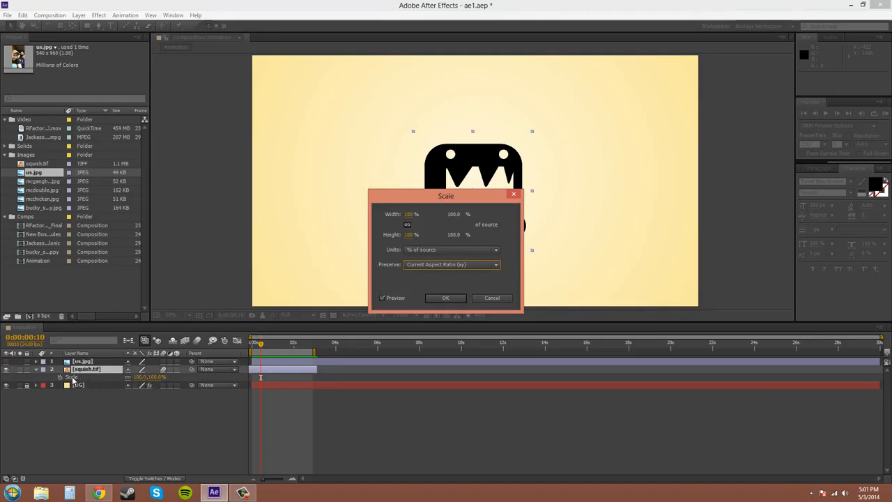
click(446, 297)
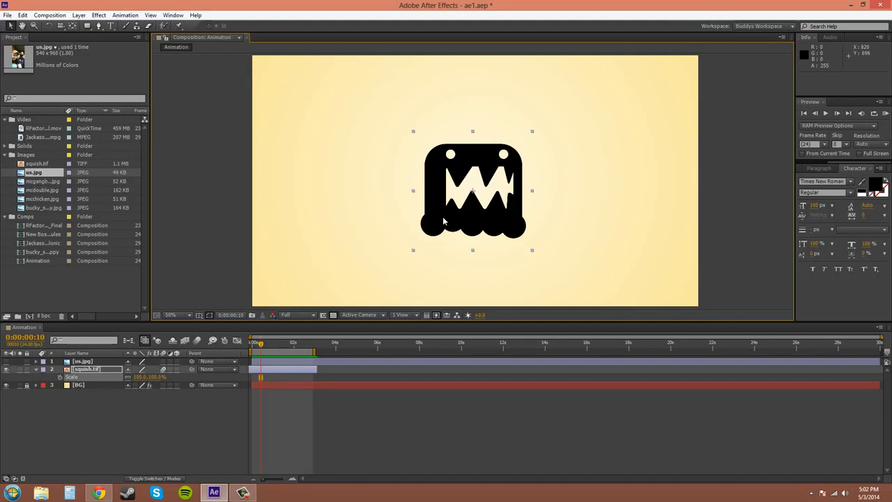
Step: Enlarge the squish.tif layer in 1% increments to about 117% scale
key(ctrl+alt+KP_Add)
key(ctrl+alt+KP_Add)
key(ctrl+alt+KP_Add)
key(ctrl+alt+KP_Add)
key(ctrl+alt+KP_Add)
key(ctrl+alt+KP_Add)
key(ctrl+alt+KP_Add)
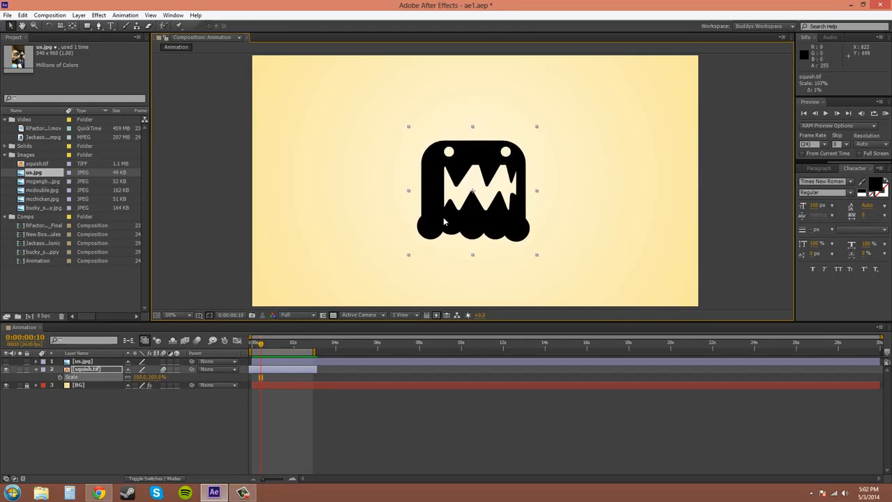
key(ctrl+alt+KP_Add)
key(ctrl+alt+KP_Add)
key(ctrl+alt+KP_Add)
key(ctrl+alt+KP_Add)
key(ctrl+alt+KP_Add)
key(ctrl+alt+KP_Add)
key(ctrl+alt+KP_Add)
key(ctrl+alt+KP_Add)
key(ctrl+alt+KP_Add)
key(ctrl+alt+KP_Add)
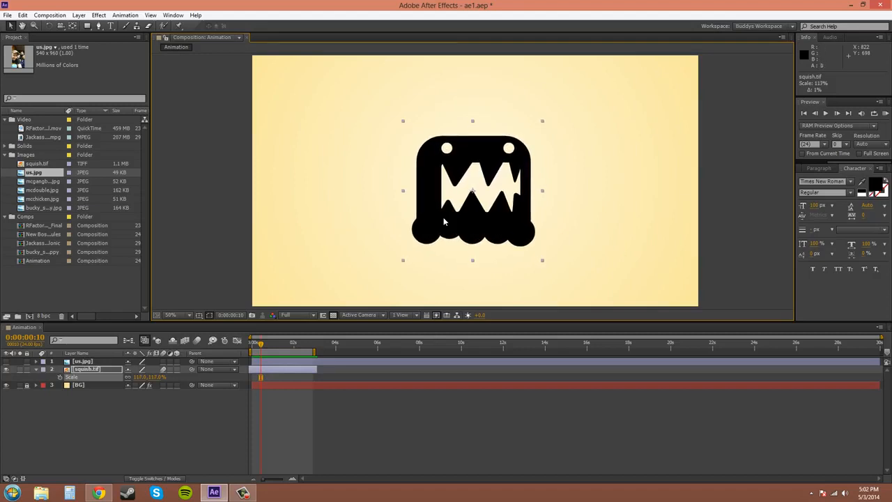
key(ctrl+alt+KP_Add)
Step: Shrink the squish.tif layer in 1% increments to 100% scale
key(ctrl+alt+KP_Subtract)
key(ctrl+alt+KP_Subtract)
key(ctrl+alt+KP_Subtract)
key(ctrl+alt+KP_Subtract)
key(ctrl+alt+KP_Subtract)
key(ctrl+alt+KP_Subtract)
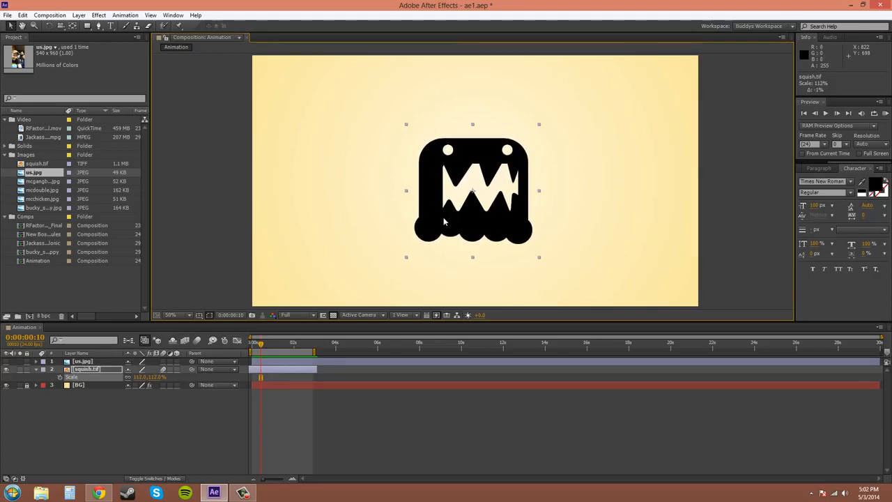
key(ctrl+alt+KP_Subtract)
key(ctrl+alt+KP_Subtract)
key(ctrl+alt+KP_Subtract)
key(ctrl+alt+KP_Subtract)
key(ctrl+alt+KP_Subtract)
key(ctrl+alt+KP_Subtract)
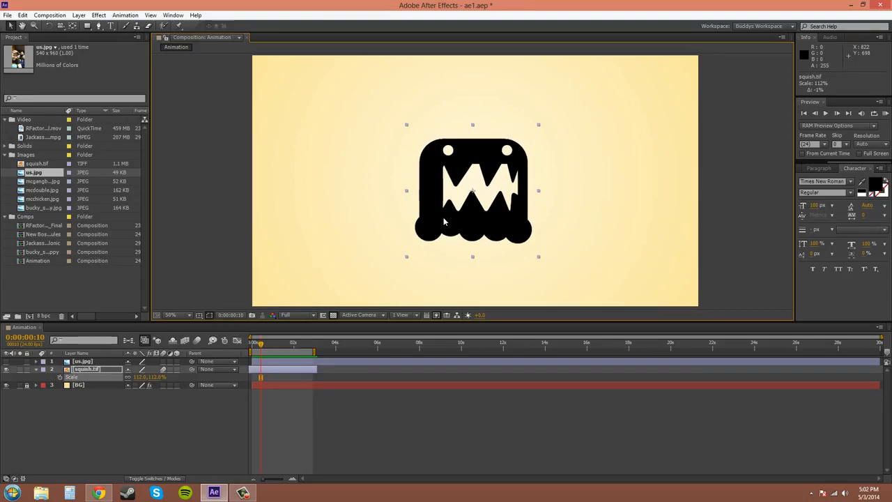
key(ctrl+alt+KP_Subtract)
key(ctrl+alt+KP_Subtract)
key(ctrl+alt+KP_Subtract)
key(ctrl+alt+KP_Subtract)
key(ctrl+alt+KP_Subtract)
key(ctrl+alt+KP_Subtract)
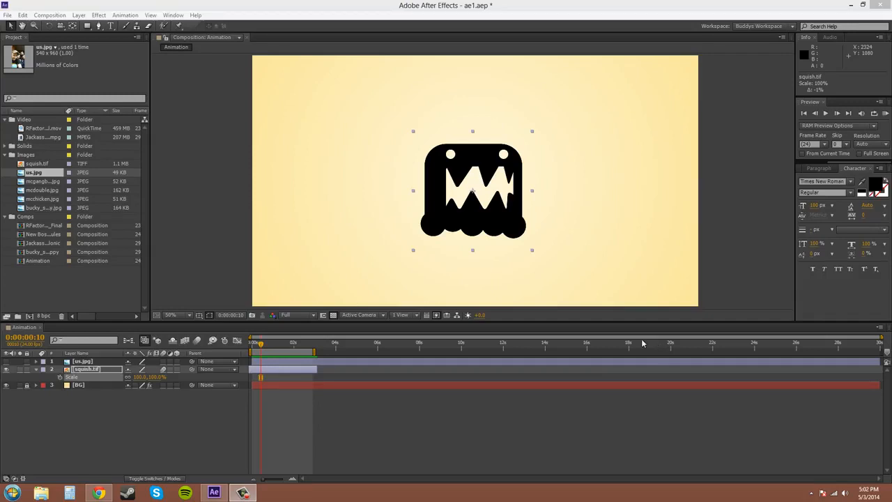
Step: Show the Scale property of squish.tif and start animating it with a 100% keyframe at 0:00:00:00
click(90, 370)
key(s)
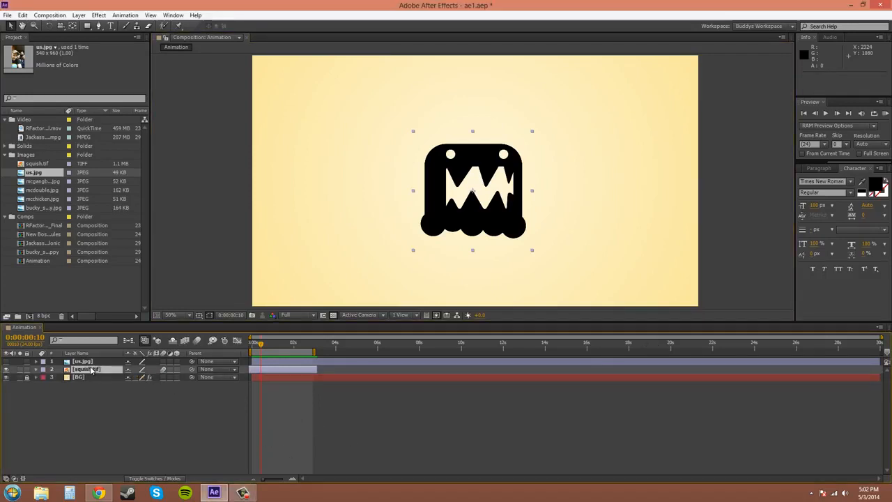
key(s)
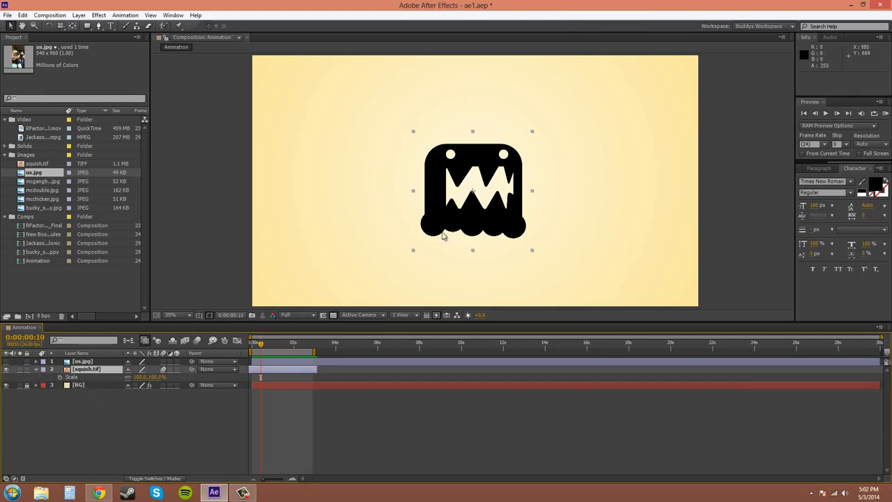
click(258, 345)
drag(258, 346, 249, 353)
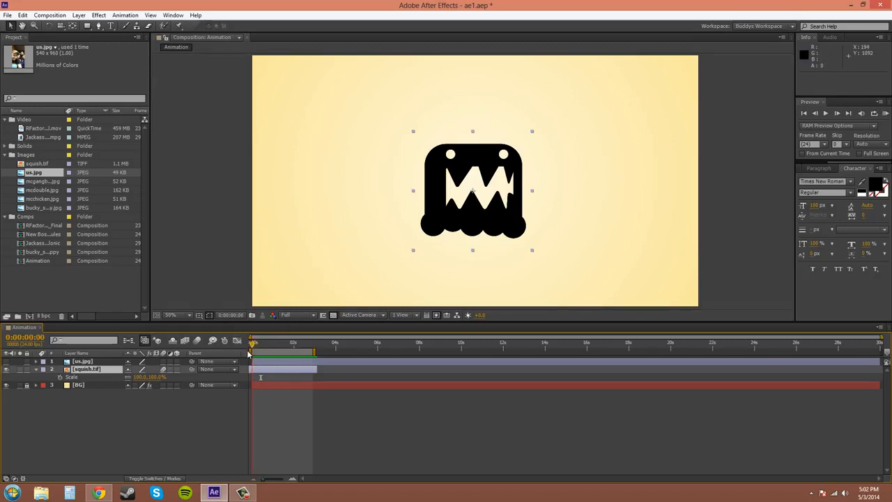
click(60, 377)
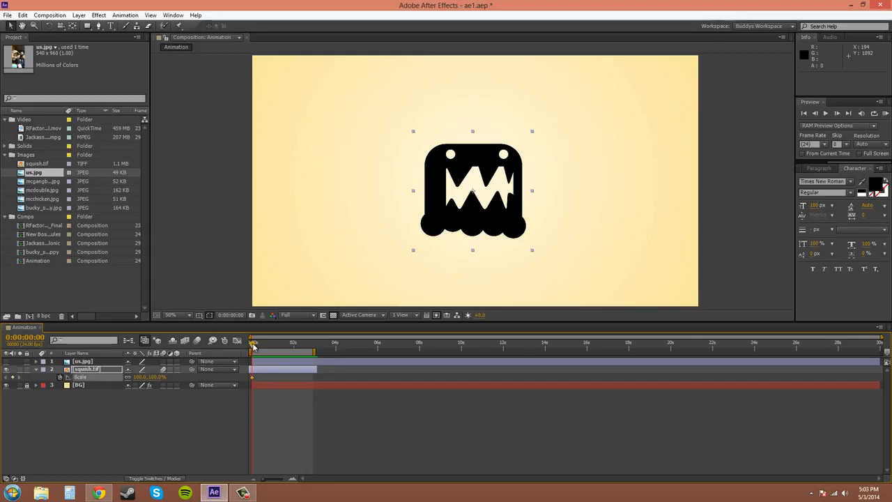
Step: Add a Scale keyframe of 150% to squish.tif at 0:00:01:00
drag(253, 345, 273, 346)
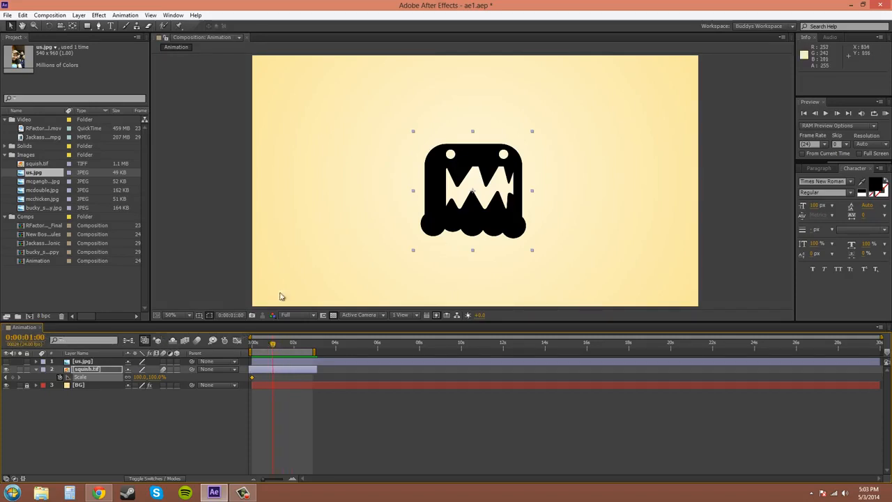
click(156, 376)
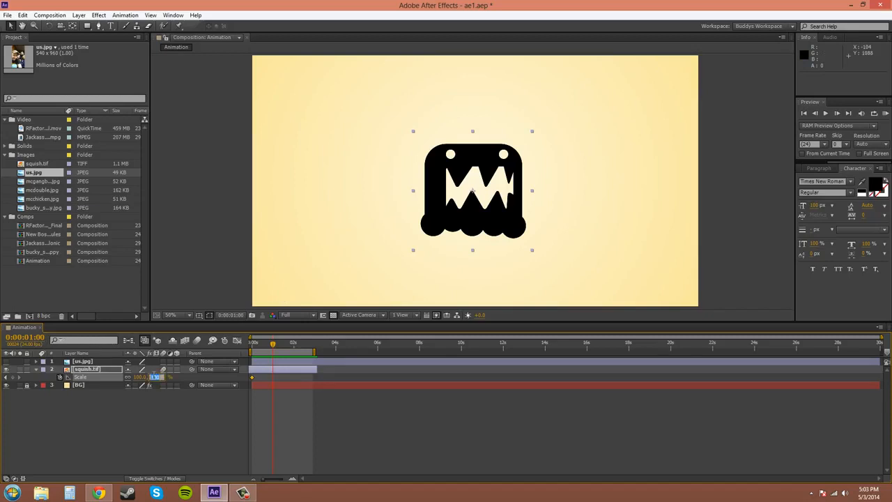
text(150)
key(Return)
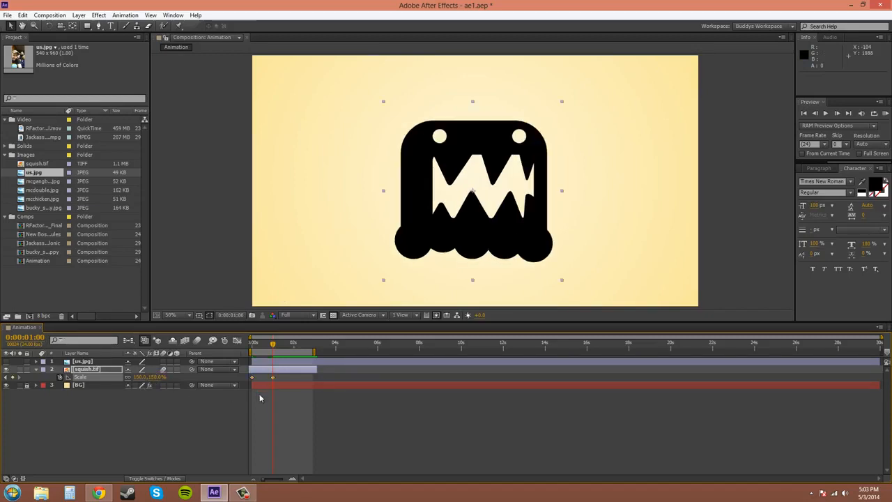
Step: Add a Scale keyframe of 50% to squish.tif at 0:00:02:00
drag(275, 345, 292, 349)
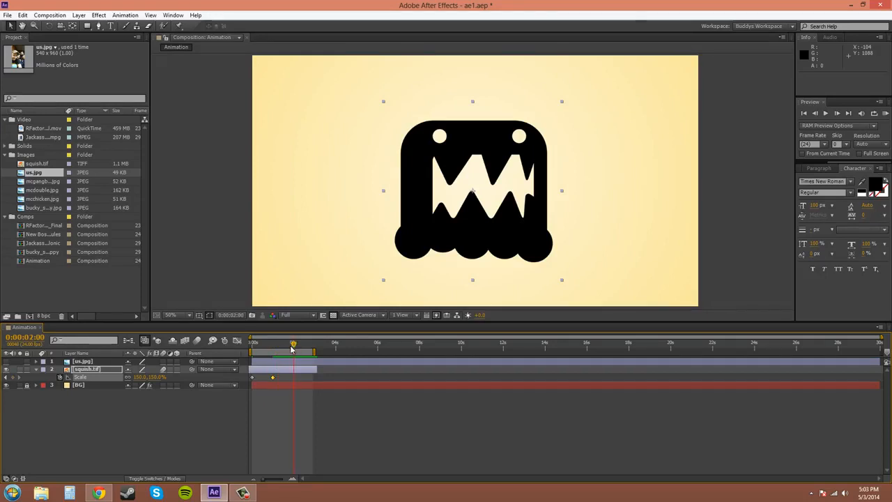
click(156, 377)
text(50)
key(Return)
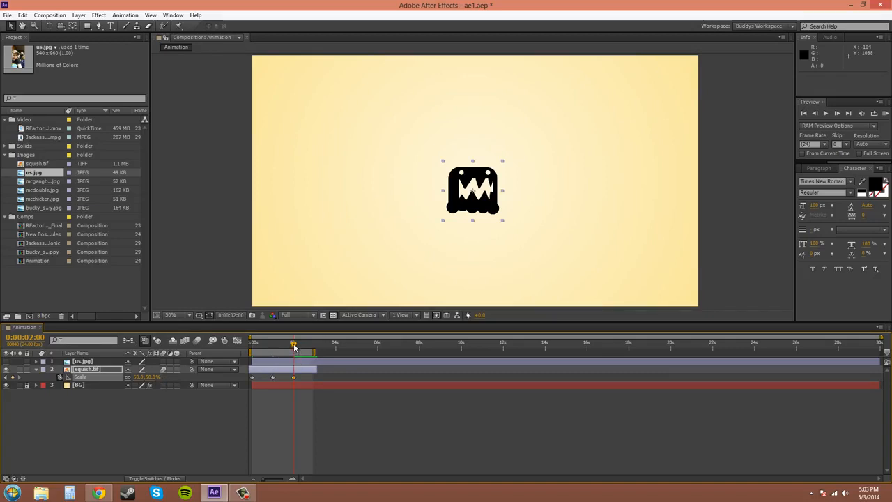
Step: Play a RAM preview of the scale animation from the start of the composition
drag(293, 347, 252, 347)
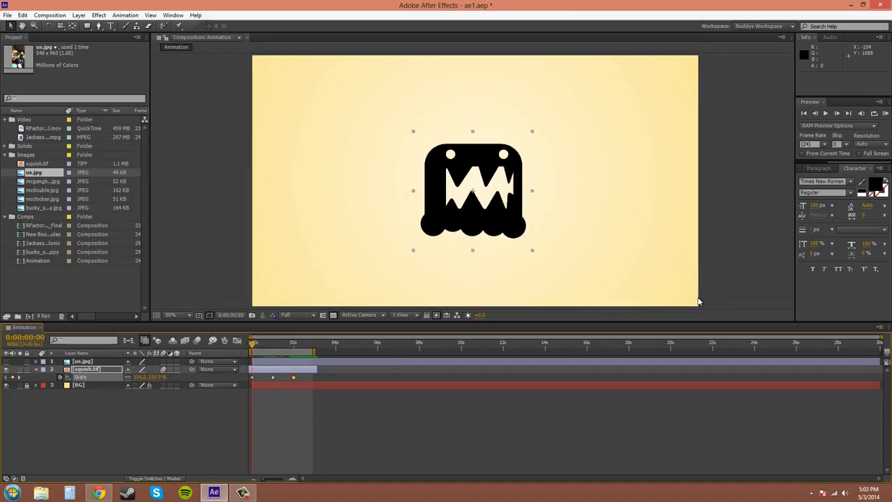
click(884, 114)
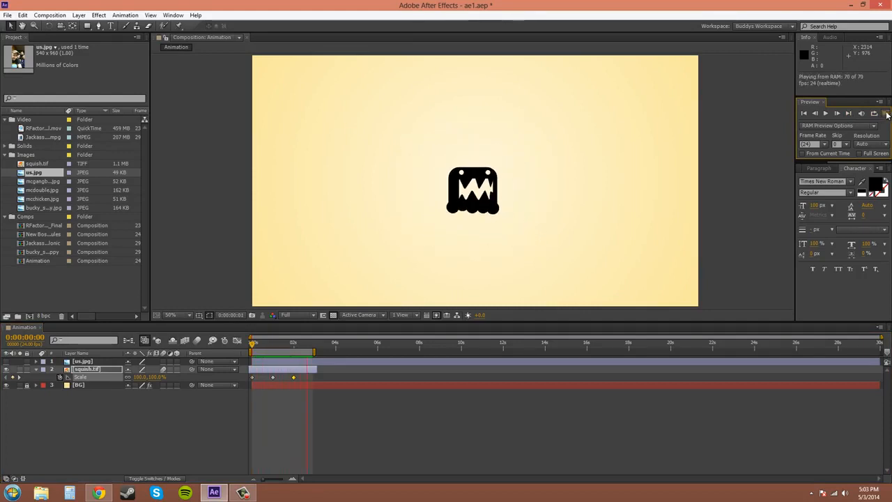
click(886, 115)
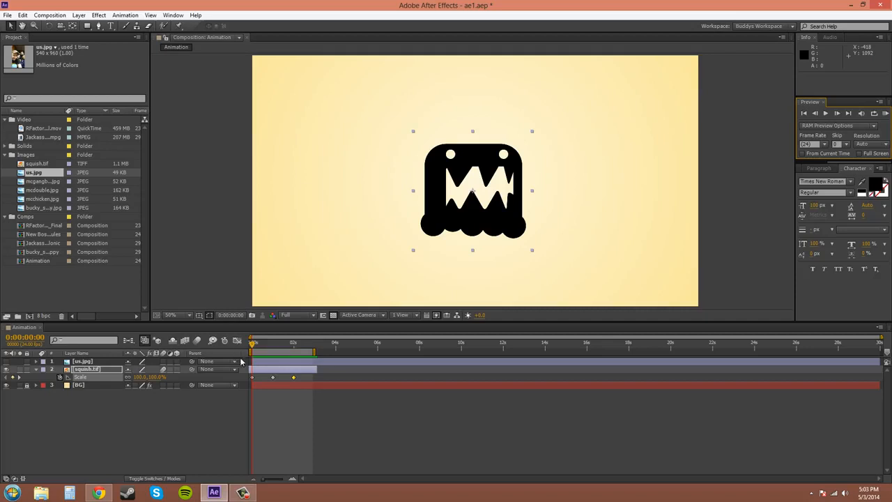
Step: Change the squish.tif Scale keyframe at 0:00:02:00 to -50% so the character flips upside down
drag(253, 343, 296, 350)
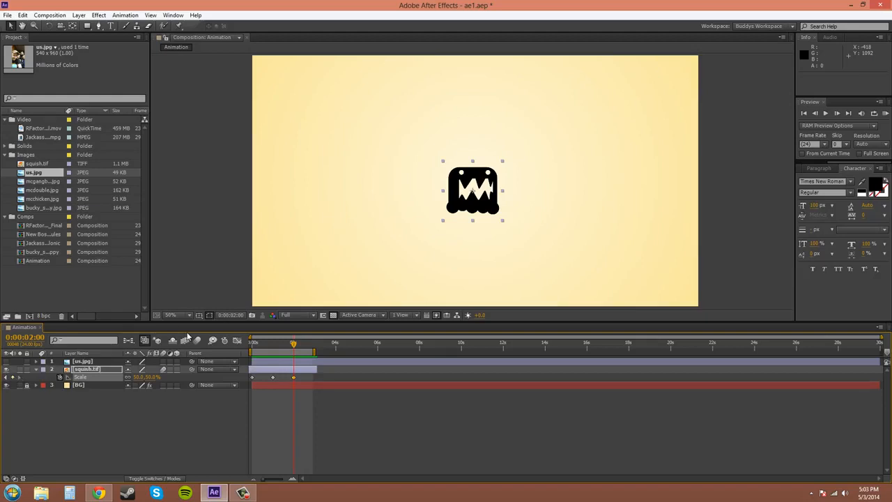
key(Page_Up)
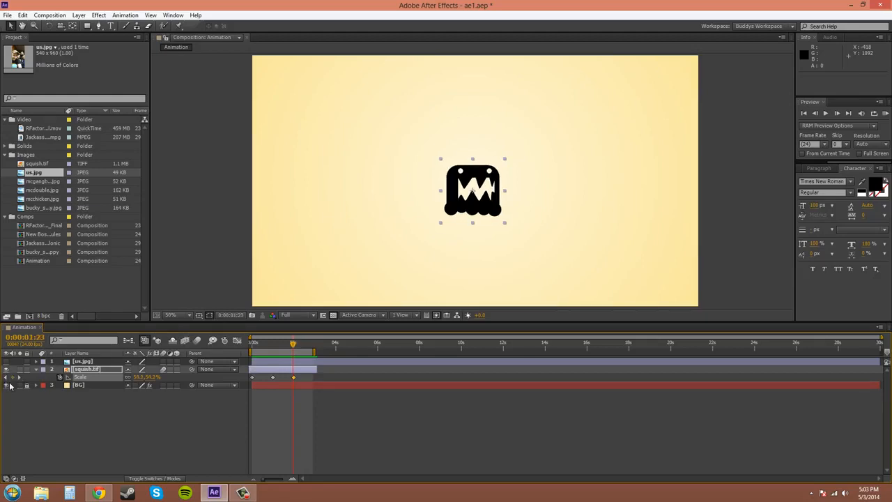
key(Page_Down)
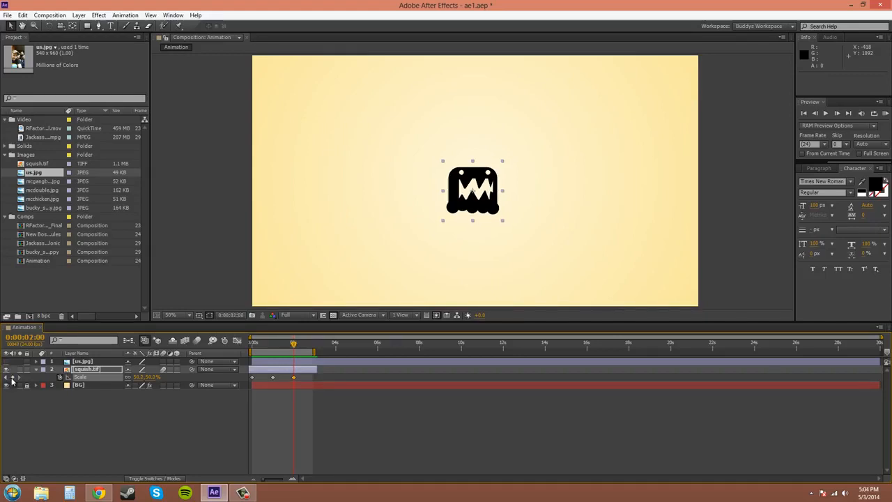
click(12, 378)
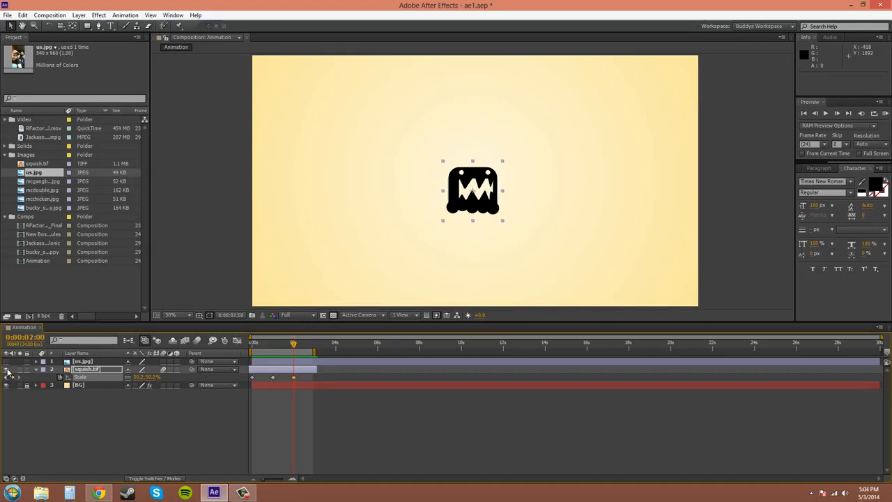
click(307, 378)
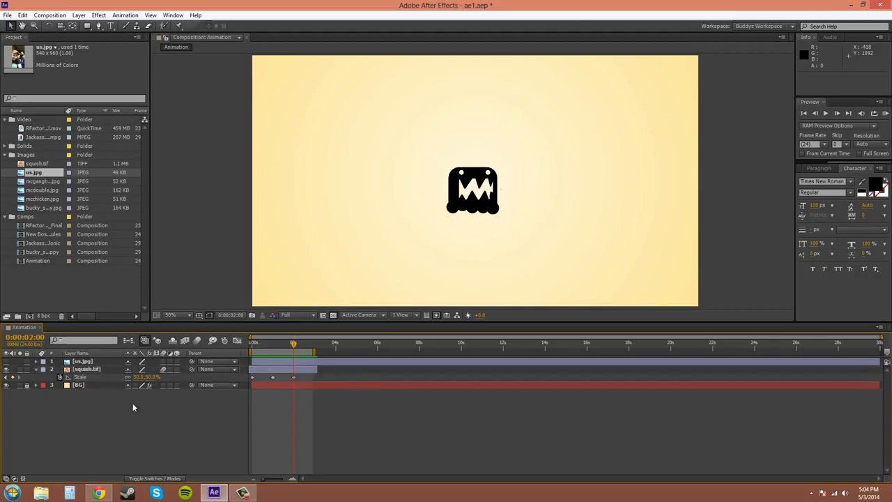
click(150, 377)
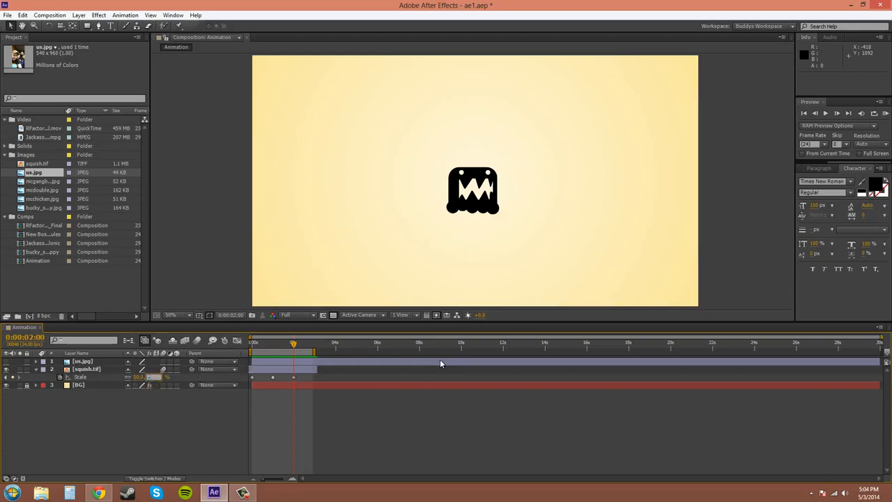
text(-50)
key(Return)
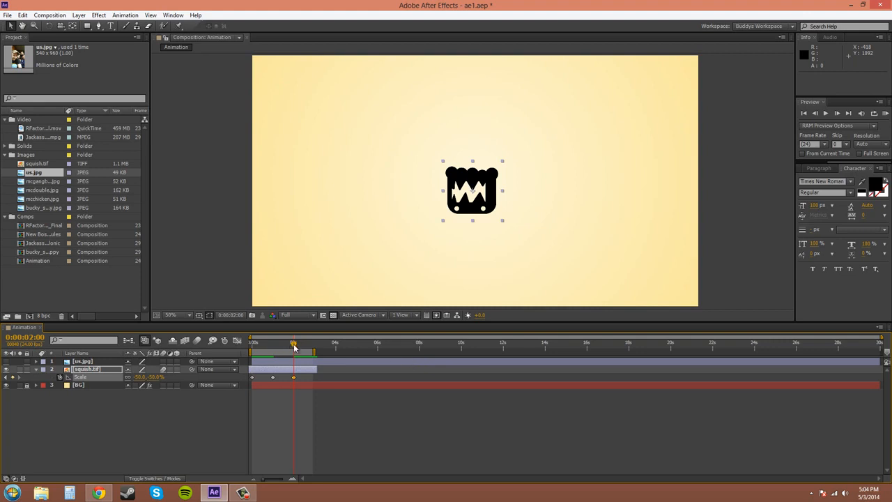
Step: Return the current time to 0:00:00:00 and remove all Scale keyframes from squish.tif
mouse_move(294, 348)
mouse_down()
mouse_move(278, 348)
mouse_move(299, 354)
mouse_move(266, 358)
mouse_move(294, 361)
mouse_up()
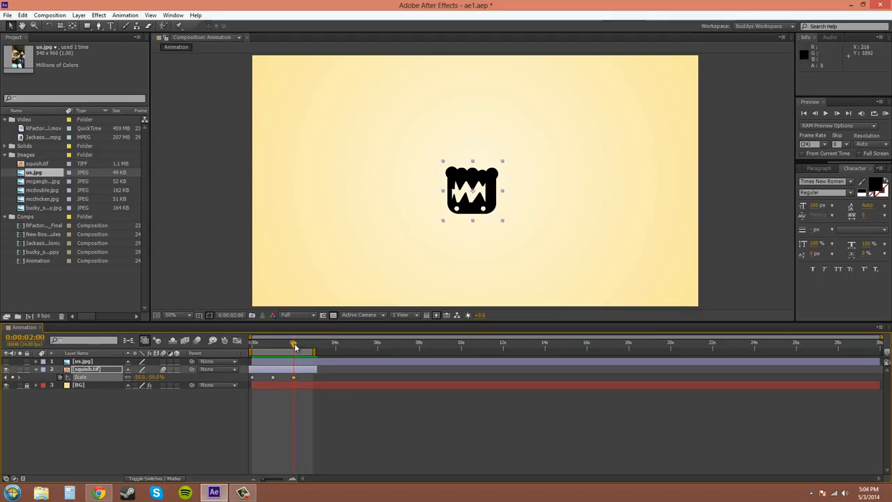
drag(296, 347, 252, 346)
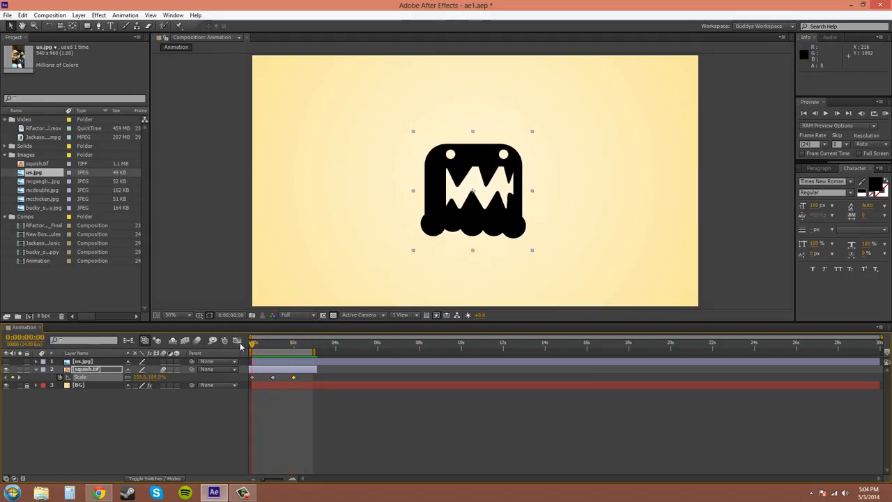
key(Delete)
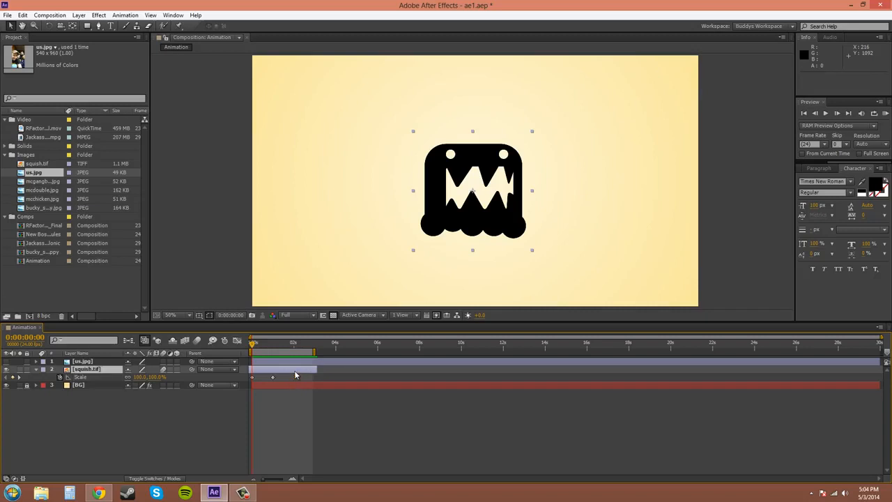
click(272, 377)
key(Delete)
click(252, 377)
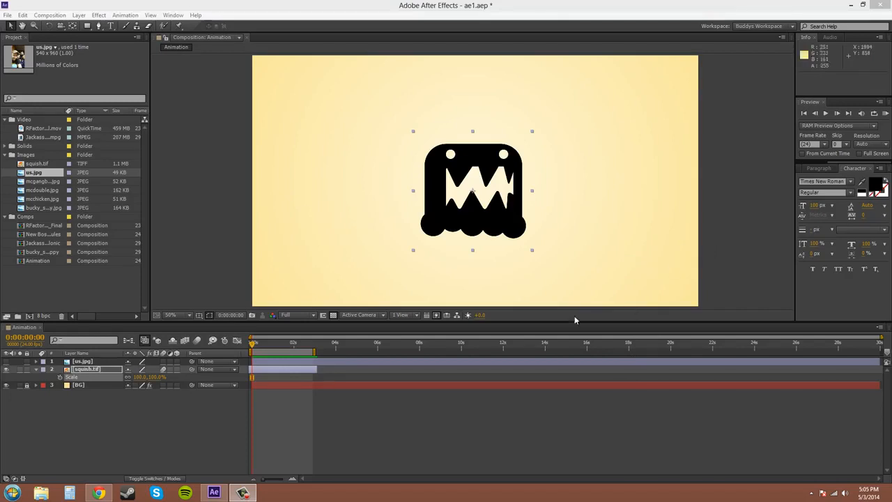
Step: Set the Scale of squish.tif to 50%
click(157, 377)
text(50)
key(Return)
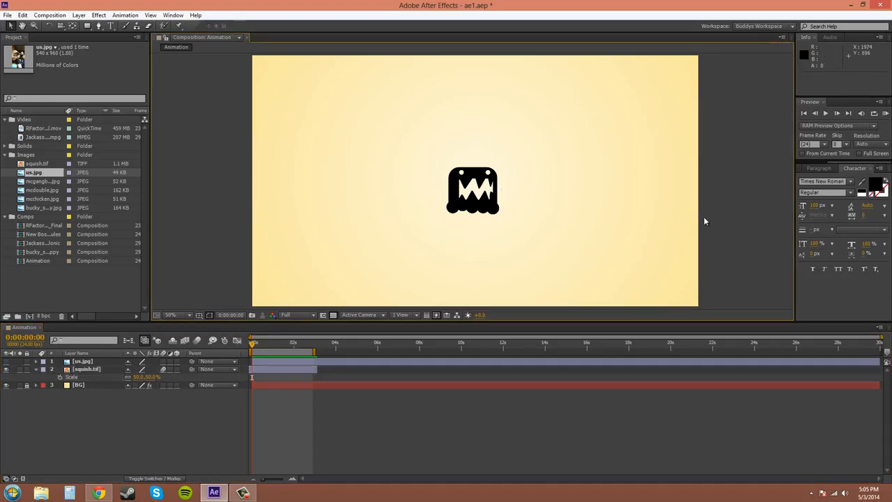
Step: Select the small character in the composition and reset its scale to 100%
click(461, 199)
click(461, 199)
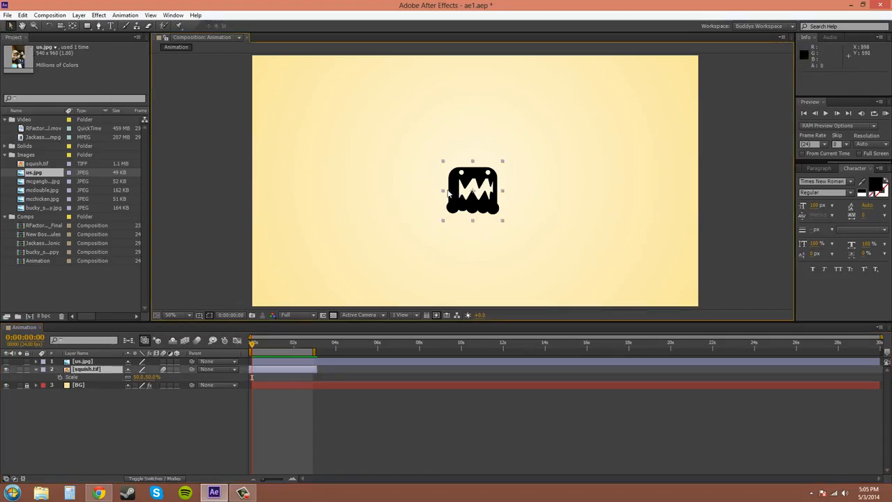
double_click(12, 27)
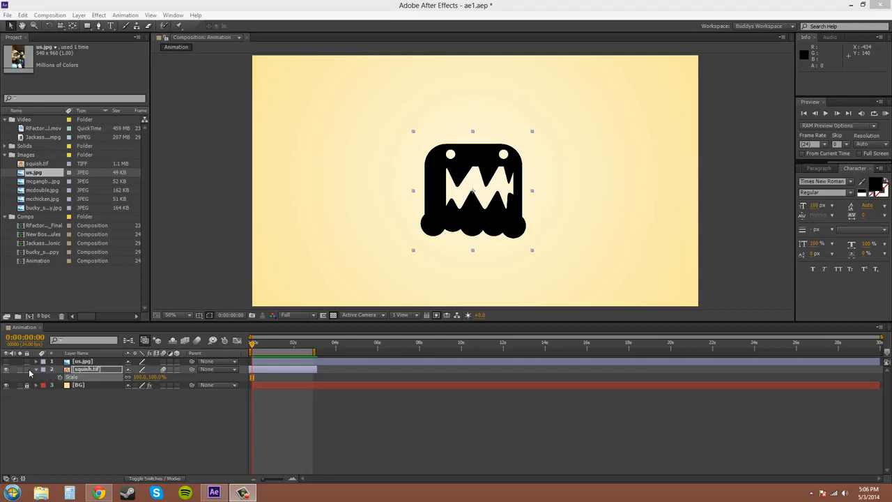
Step: Unlink the Scale proportions of squish.tif and enlarge the character in the composition to about 141%
click(128, 377)
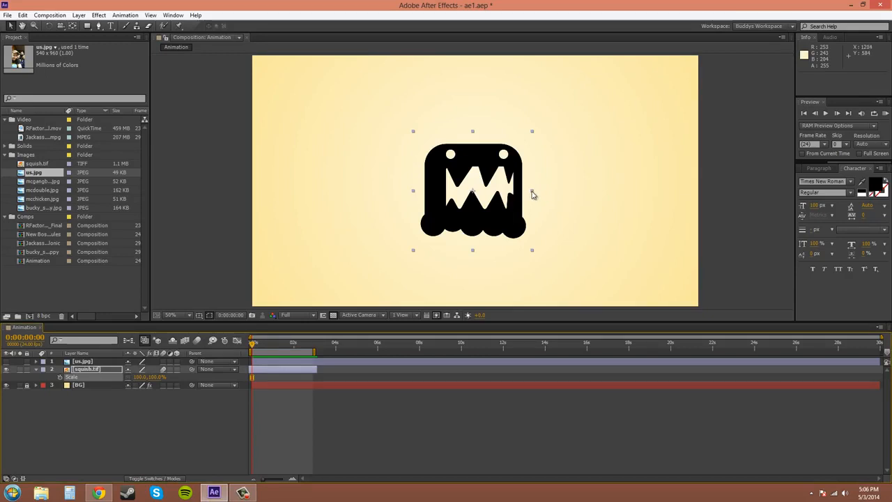
drag(532, 194, 557, 211)
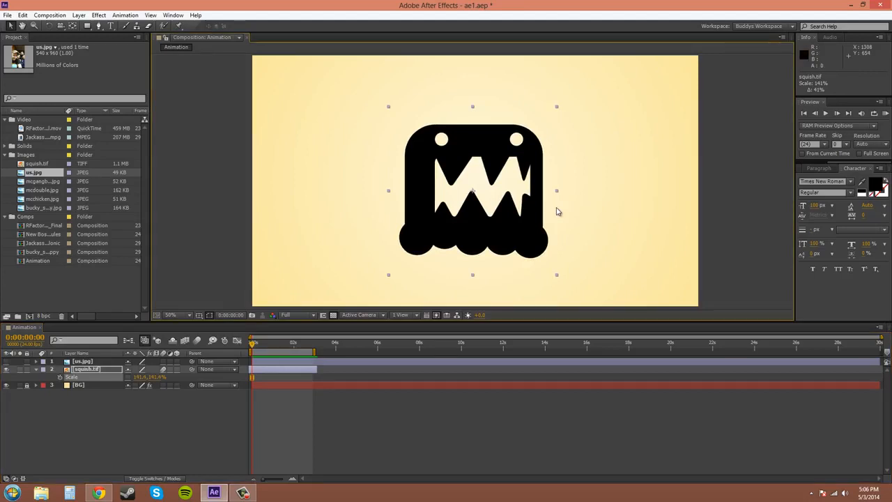